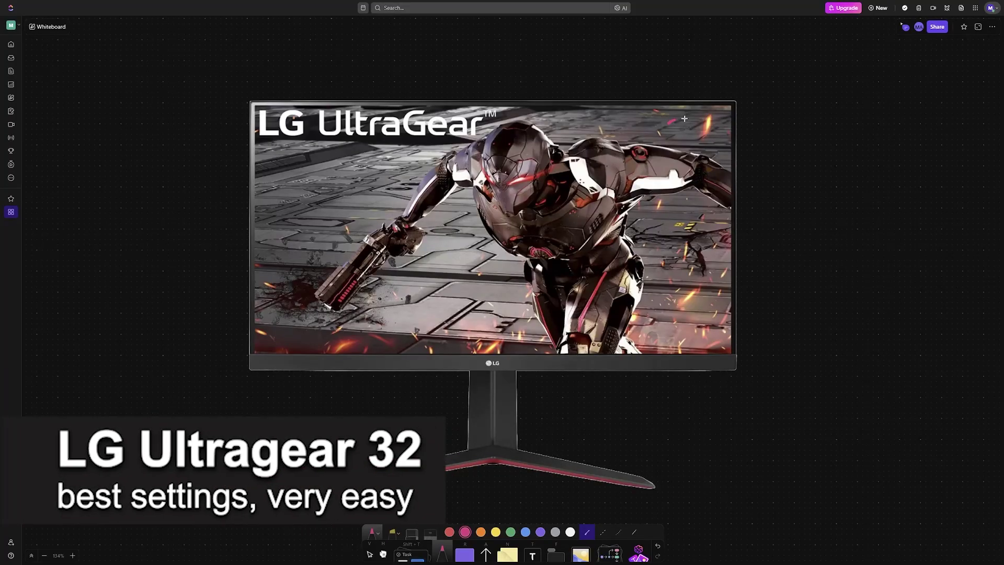
- Handwrite 32 on the monitor image and draw pink strokes under UltraGear and across the robot
mouse_move(670, 119)
mouse_down()
mouse_move(672, 138)
mouse_move(761, 142)
mouse_up()
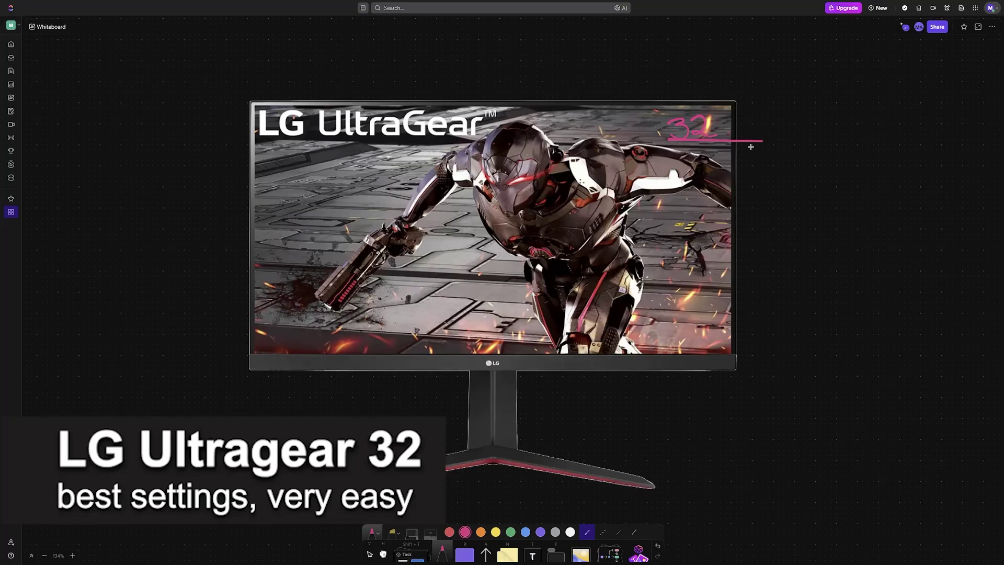
drag(314, 145, 495, 148)
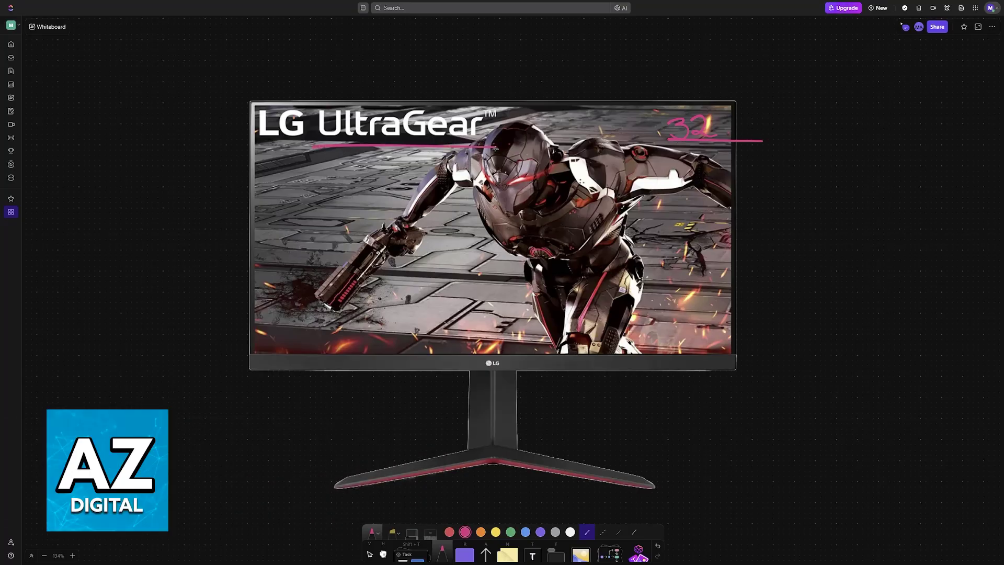
mouse_move(386, 152)
mouse_down()
mouse_move(608, 182)
mouse_move(653, 171)
mouse_up()
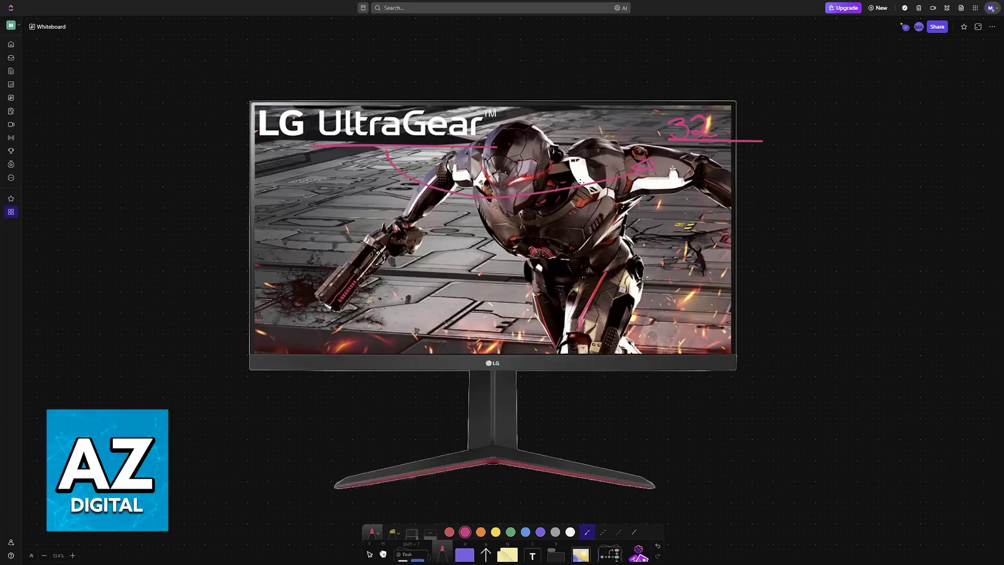
- Bracket UltraGear in pink, undoing misdrawn strokes, and add a 4 after the 32
drag(310, 145, 319, 91)
mouse_move(493, 144)
mouse_down()
mouse_move(502, 103)
mouse_move(498, 144)
mouse_up()
key(ctrl+z)
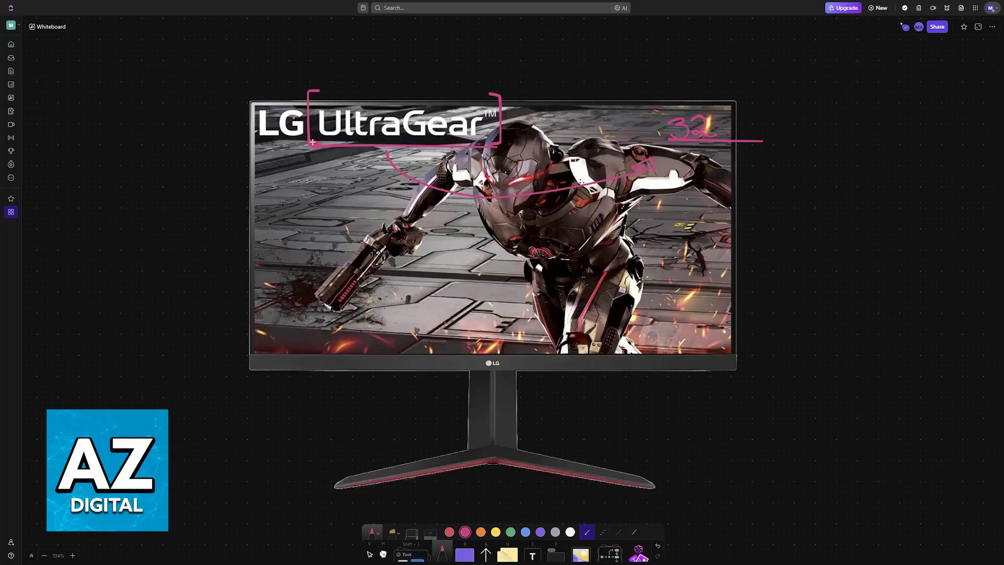
drag(311, 142, 313, 92)
drag(382, 102, 416, 75)
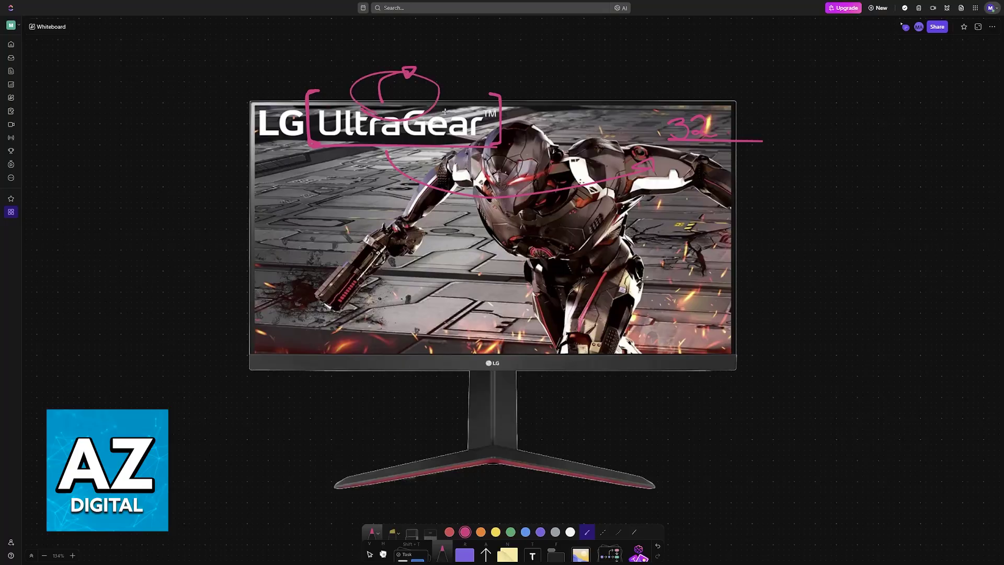
key(ctrl+z)
key(ctrl+z)
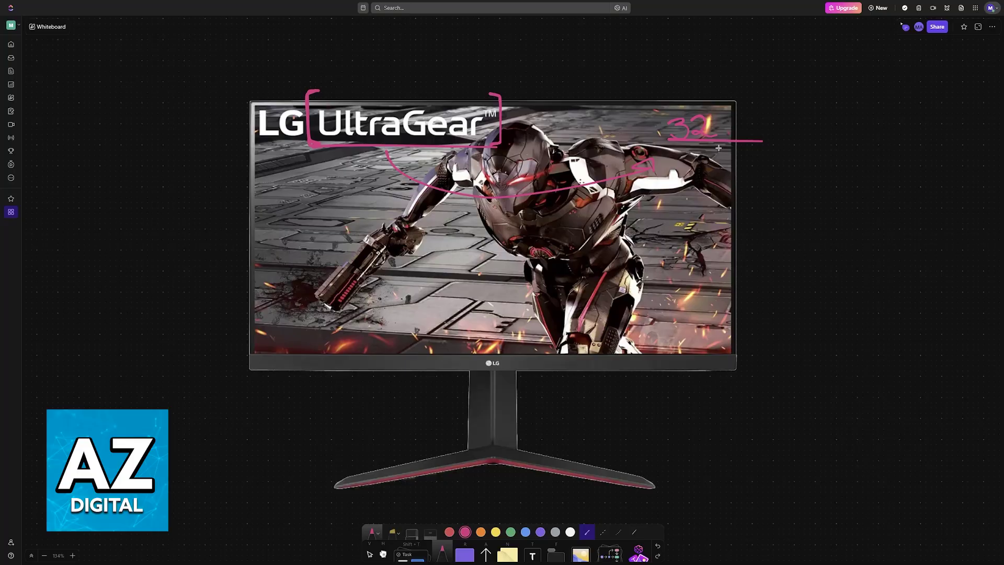
mouse_move(723, 134)
mouse_down()
mouse_move(722, 154)
mouse_move(715, 108)
mouse_move(678, 146)
mouse_up()
scroll(686, 230, down, 1)
scroll(686, 230, down, 5)
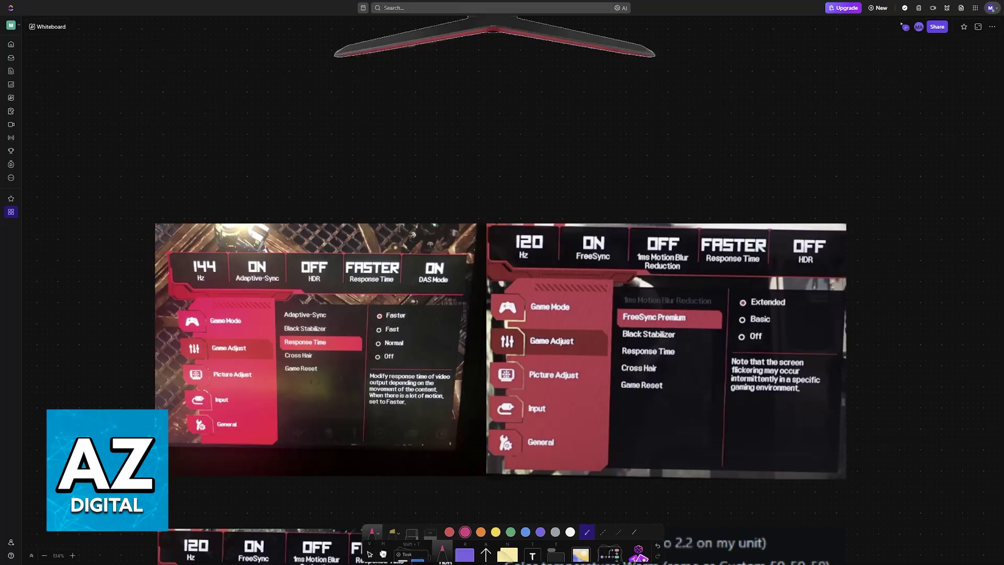
scroll(748, 339, down, 1)
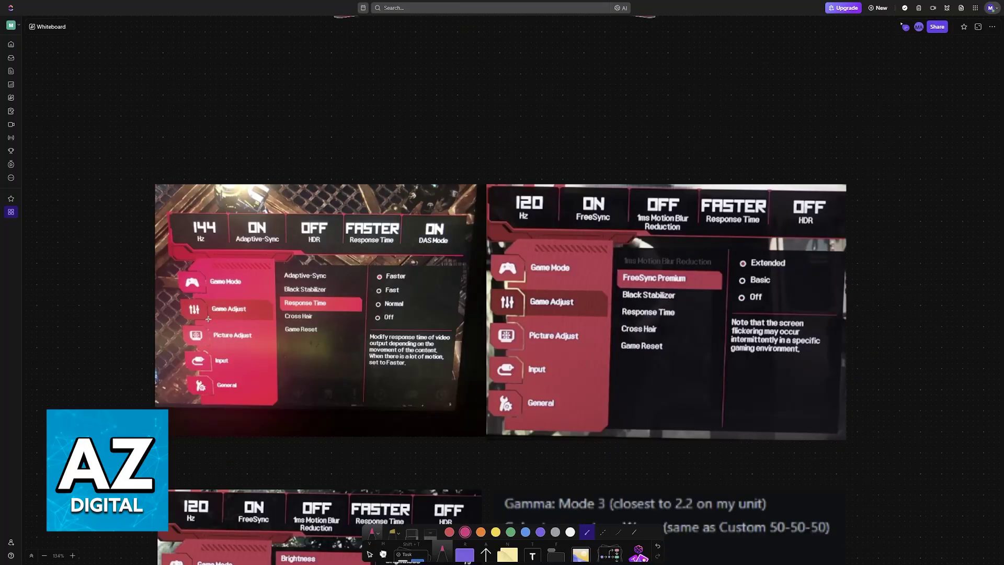
- Box Game Adjust in pink and draw an arrow up to a handwritten, boxed 'Presets' label
drag(483, 286, 505, 319)
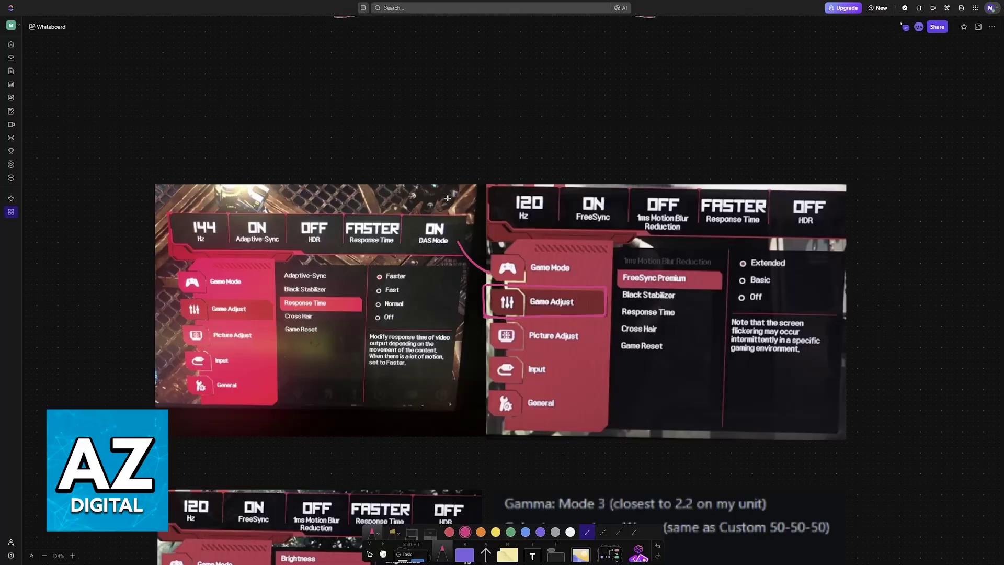
mouse_move(493, 273)
mouse_down()
mouse_move(484, 132)
mouse_move(497, 132)
mouse_up()
mouse_move(494, 102)
mouse_down()
mouse_move(497, 120)
mouse_move(541, 117)
mouse_move(586, 97)
mouse_move(575, 114)
mouse_up()
drag(495, 143, 601, 106)
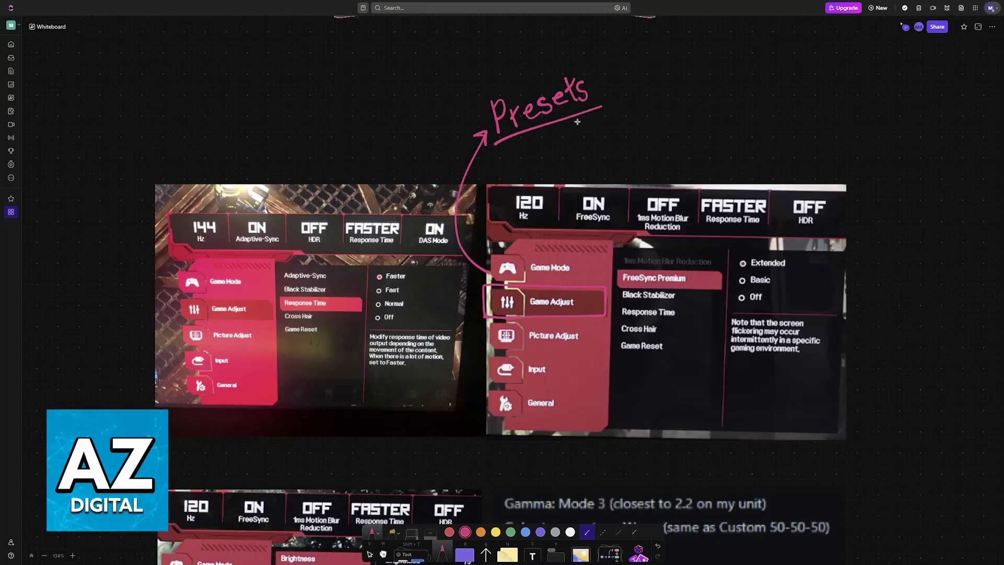
mouse_move(495, 142)
mouse_down()
mouse_move(475, 102)
mouse_move(584, 61)
mouse_move(604, 104)
mouse_move(496, 146)
mouse_move(475, 121)
mouse_move(475, 101)
mouse_move(580, 59)
mouse_up()
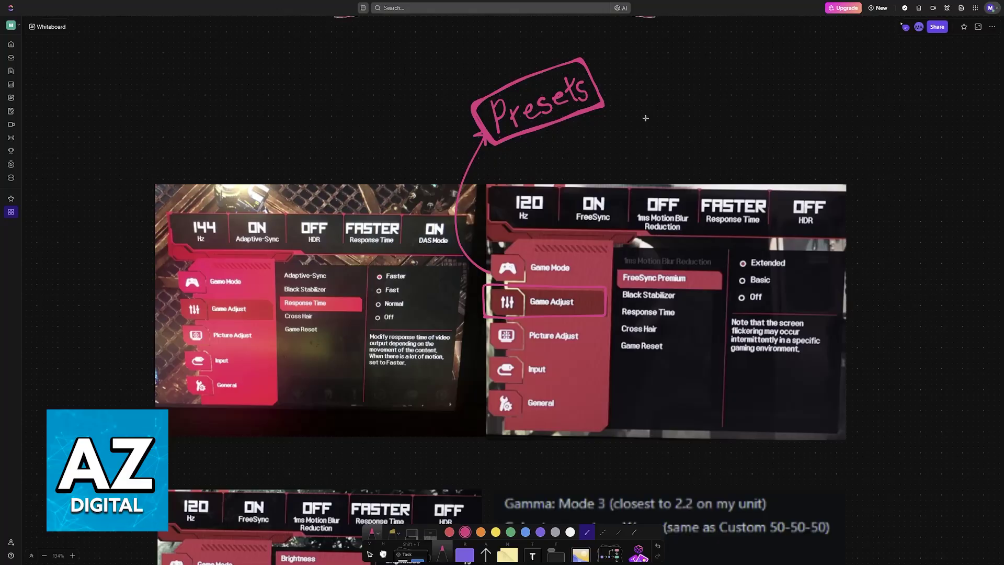
- Link Game Adjust toward FreeSync Premium, bracket Extended and Basic, and arrow them upward
mouse_move(595, 314)
mouse_down()
mouse_move(609, 276)
mouse_move(601, 299)
mouse_move(608, 287)
mouse_move(610, 297)
mouse_move(691, 287)
mouse_move(742, 263)
mouse_move(730, 276)
mouse_move(740, 256)
mouse_up()
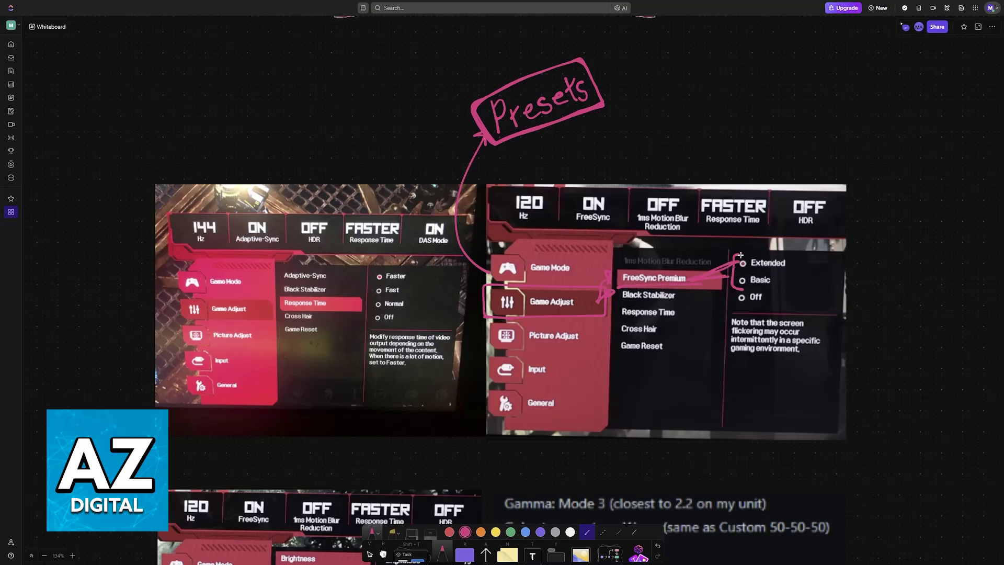
drag(791, 290, 785, 253)
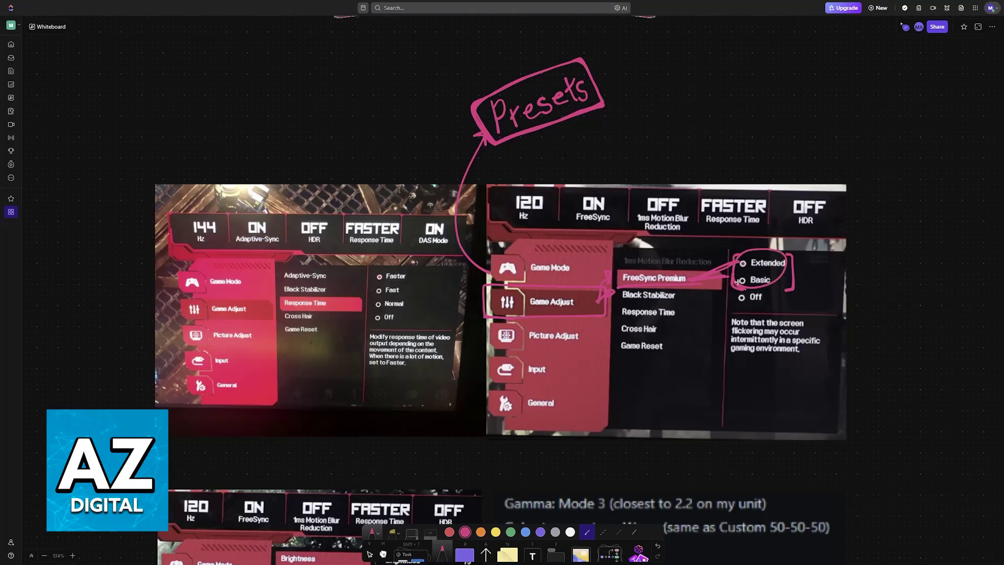
mouse_move(734, 273)
mouse_down()
mouse_move(785, 259)
mouse_move(749, 291)
mouse_up()
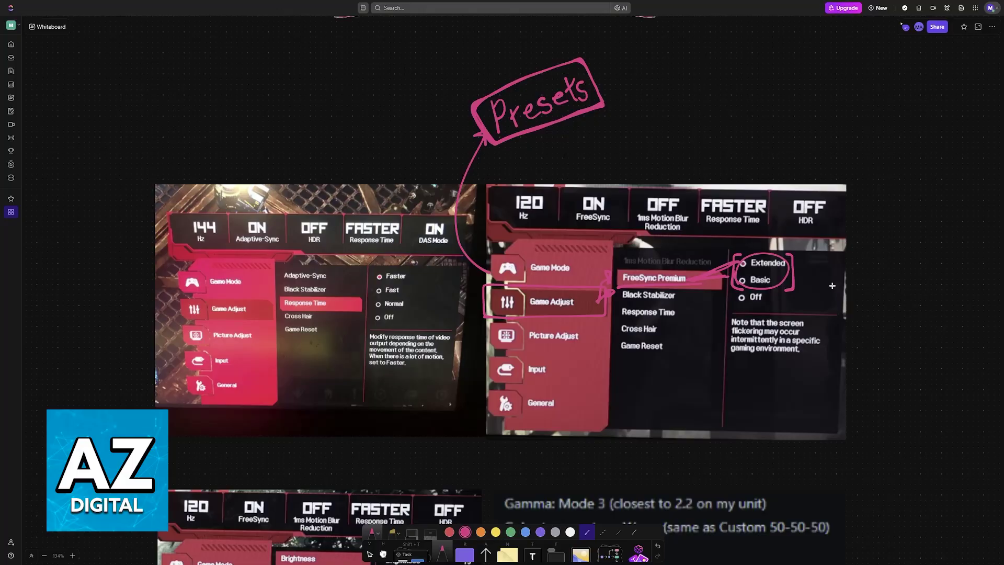
mouse_move(770, 260)
mouse_down()
mouse_move(816, 229)
mouse_move(850, 233)
mouse_move(866, 206)
mouse_up()
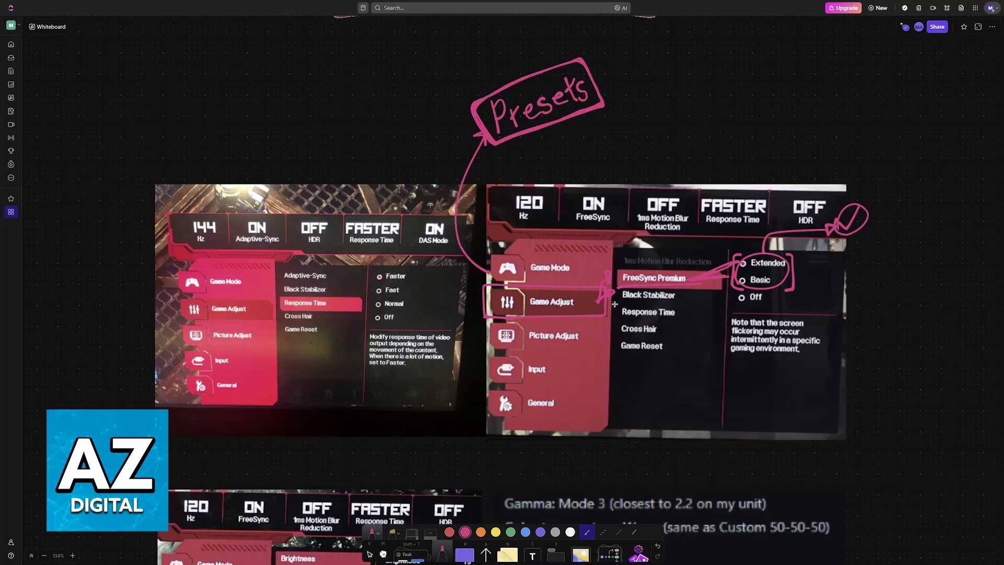
- Draw a pink line from Black Stabilizer to a handwritten, underlined 0-100
drag(614, 304, 817, 306)
mouse_move(821, 299)
mouse_down()
mouse_move(822, 311)
mouse_move(848, 301)
mouse_up()
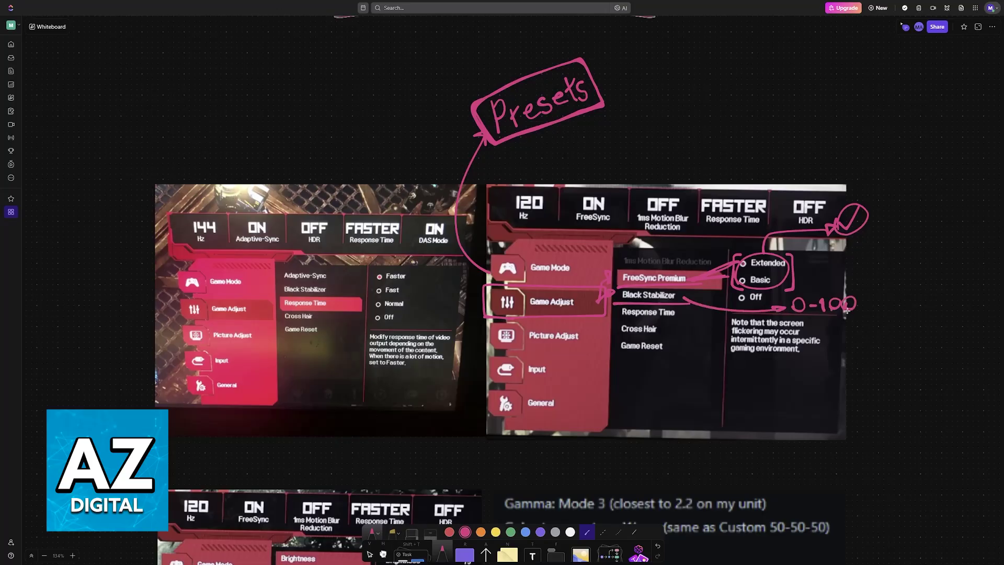
drag(789, 314, 866, 314)
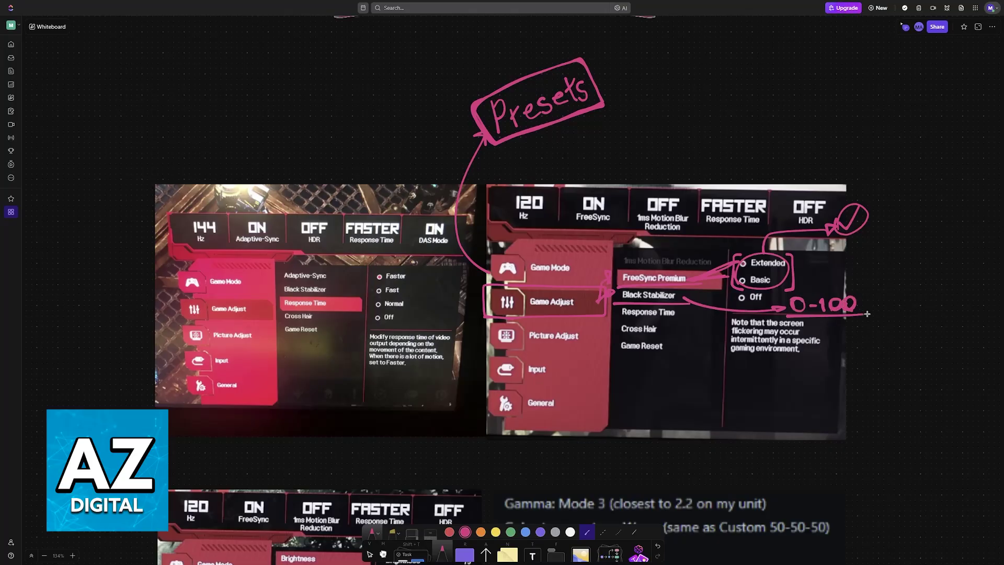
- Bracket the 0-100 note, mark Faster as the response time, and strike out Cross Hair
drag(787, 315, 792, 292)
drag(864, 316, 860, 294)
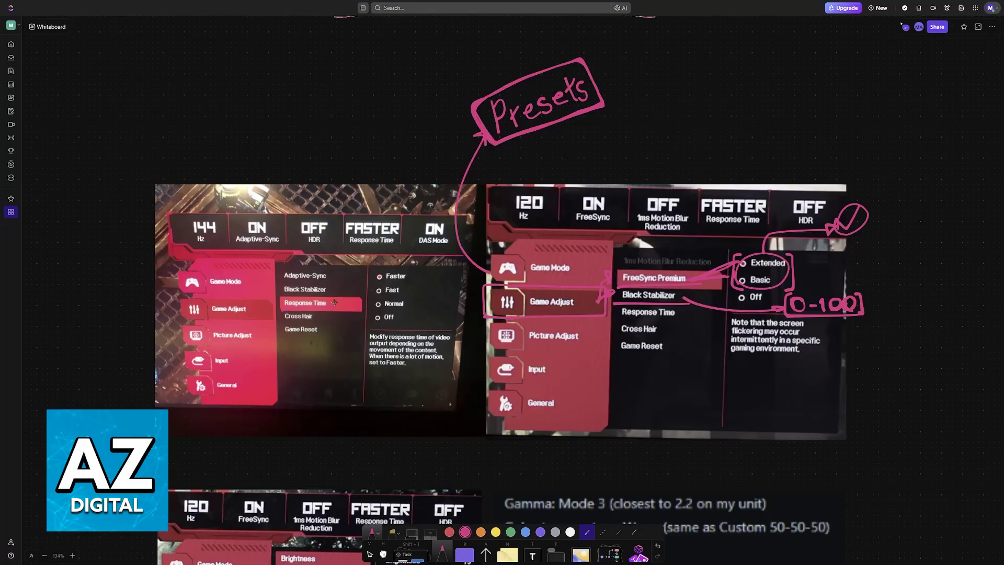
mouse_move(333, 304)
mouse_down()
mouse_move(357, 279)
mouse_move(407, 284)
mouse_move(393, 252)
mouse_move(398, 258)
mouse_up()
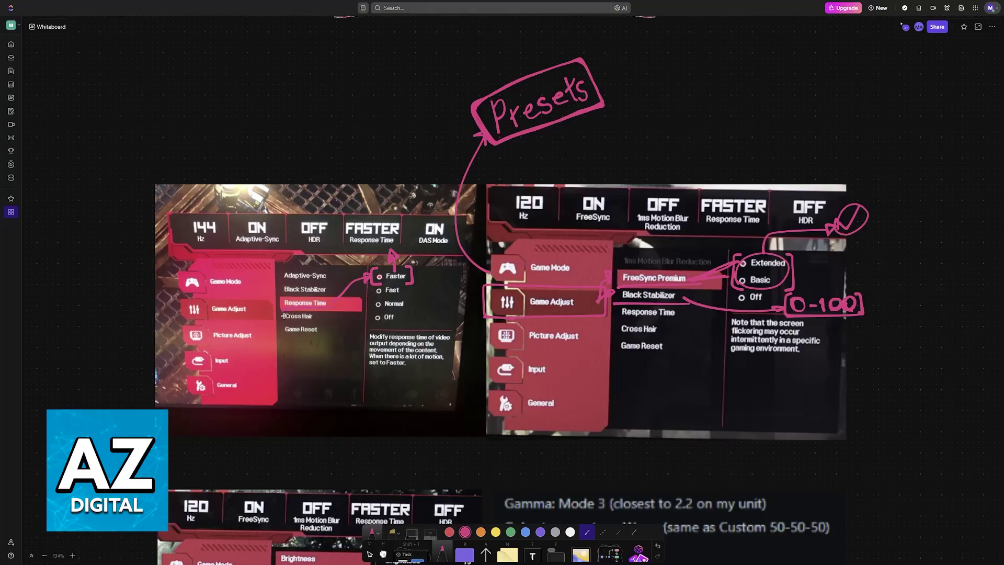
mouse_move(283, 316)
mouse_down()
mouse_move(317, 316)
mouse_move(289, 331)
mouse_up()
scroll(361, 339, down, 1)
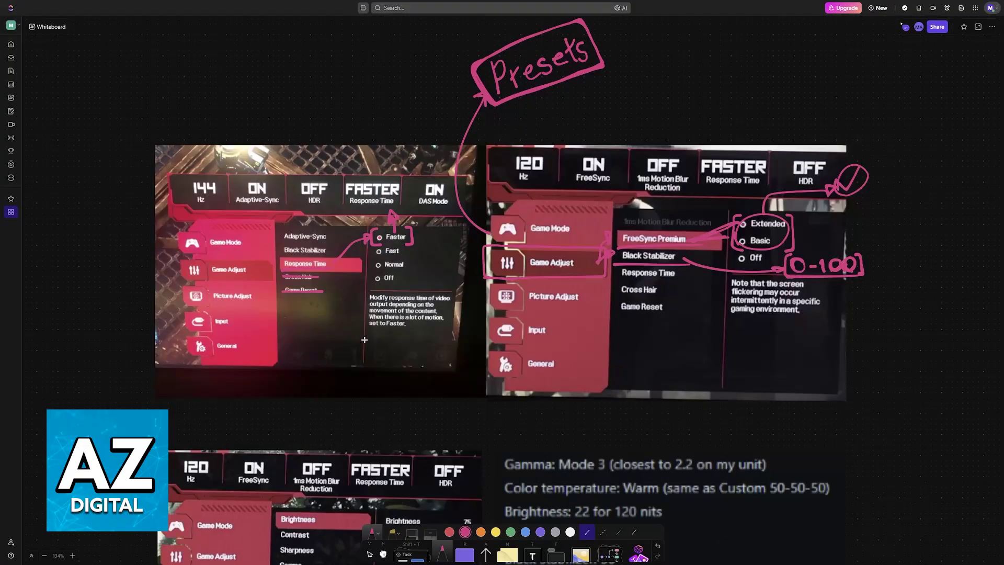
scroll(361, 339, down, 5)
- Bracket the Picture Adjust rows from Brightness through R/G/B in pink
drag(246, 357, 264, 281)
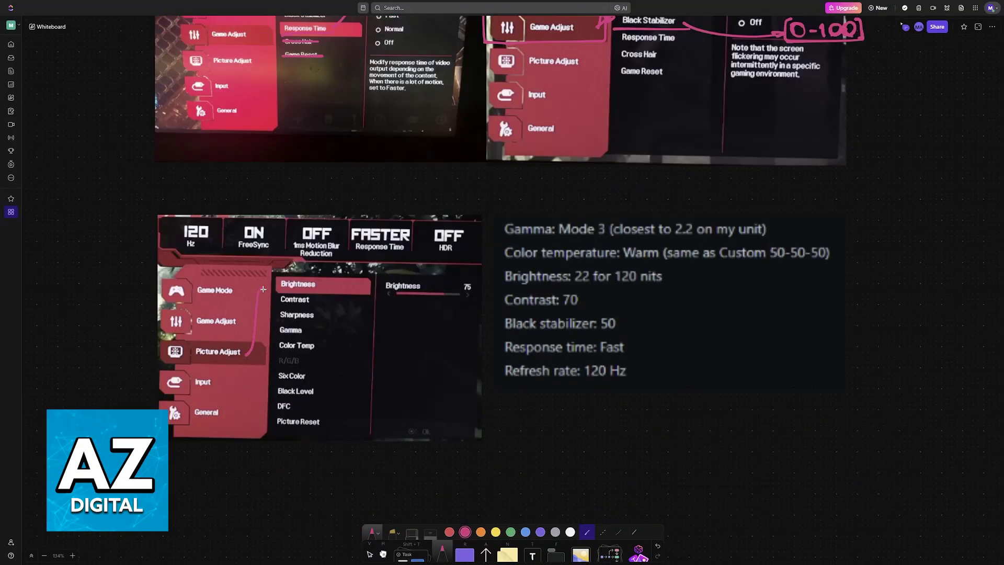
drag(278, 360, 275, 275)
mouse_move(357, 360)
mouse_down()
mouse_move(372, 364)
mouse_move(373, 276)
mouse_move(362, 276)
mouse_up()
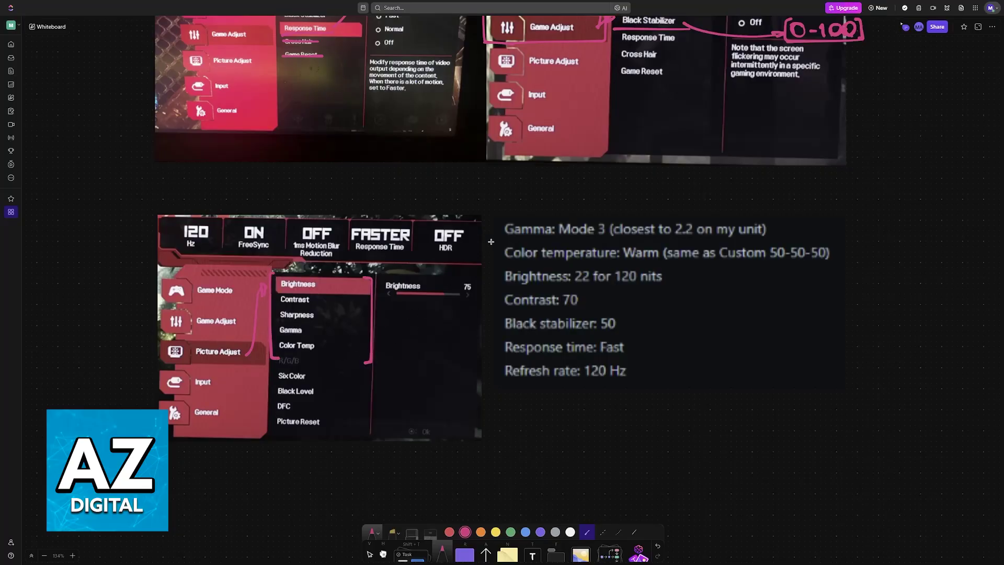
- Underline Gamma: Mode 3 and Color temperature: Warm, and point arrows at 50-50-50
drag(499, 245, 619, 242)
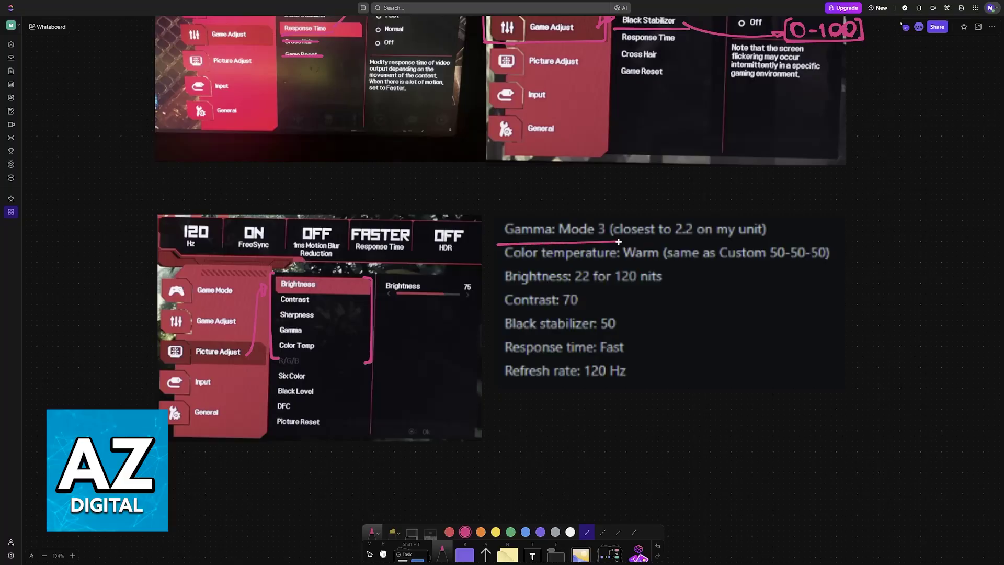
drag(500, 268, 673, 269)
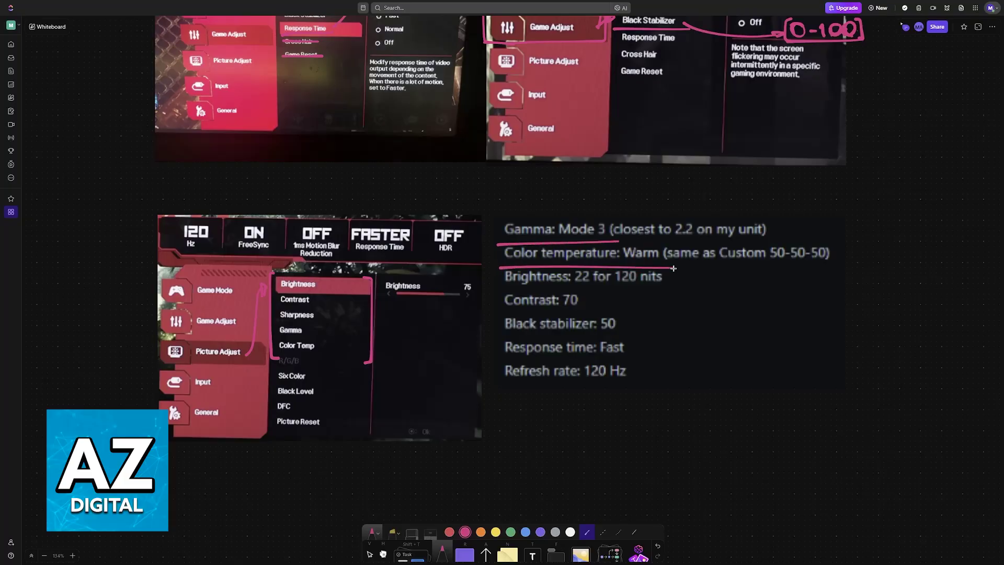
mouse_move(770, 275)
mouse_down()
mouse_move(782, 275)
mouse_move(783, 296)
mouse_move(807, 272)
mouse_up()
mouse_move(800, 267)
mouse_down()
mouse_move(811, 287)
mouse_move(821, 264)
mouse_move(868, 301)
mouse_up()
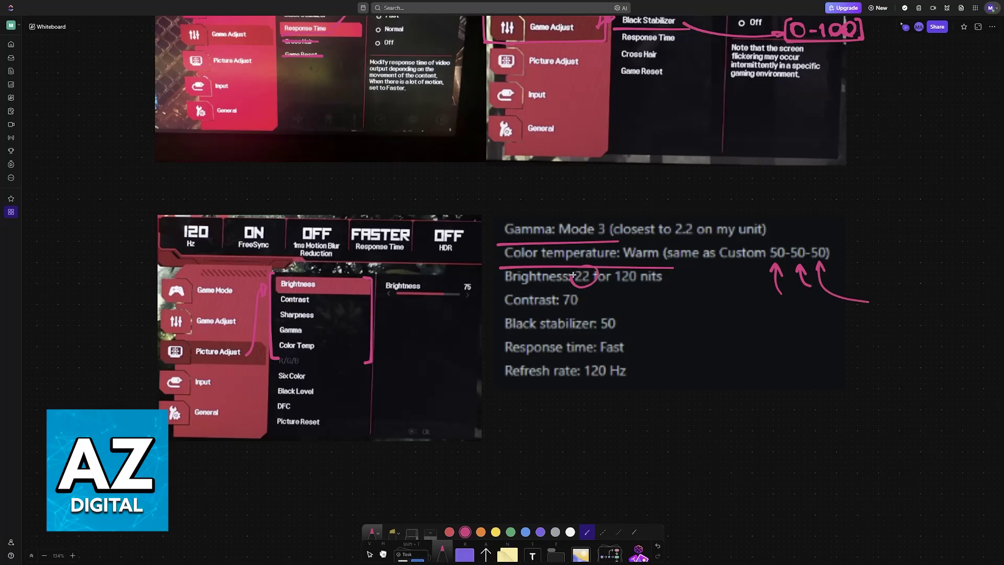
- Circle the brightness value 22 and point an arrow at the Brightness line
drag(575, 287, 574, 277)
drag(674, 284, 719, 287)
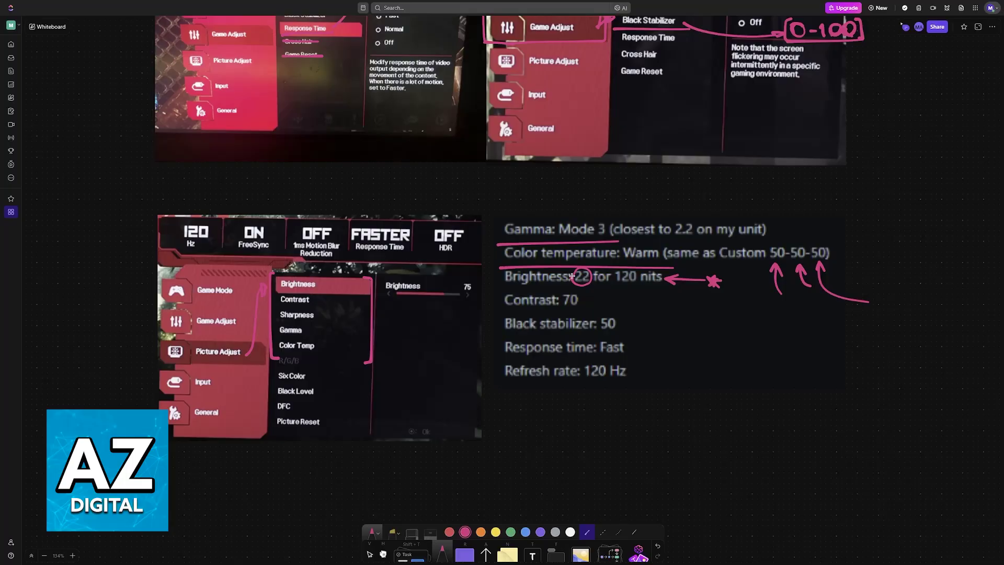
mouse_move(572, 276)
mouse_down()
mouse_move(587, 282)
mouse_move(590, 272)
mouse_up()
- Box the Contrast: 70 line after undoing a stray circle, and circle the black stabilizer 50
drag(560, 301, 568, 310)
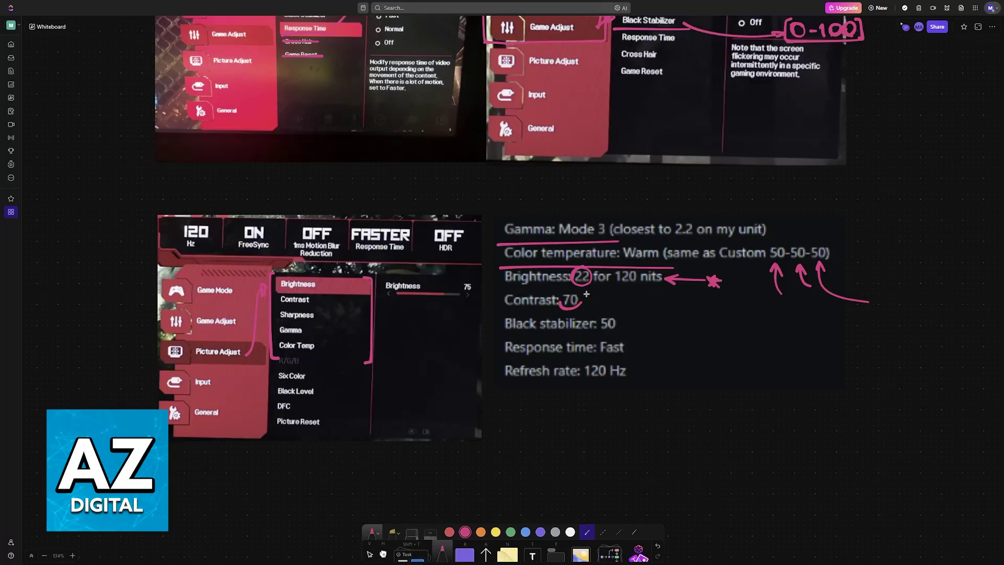
key(ctrl+z)
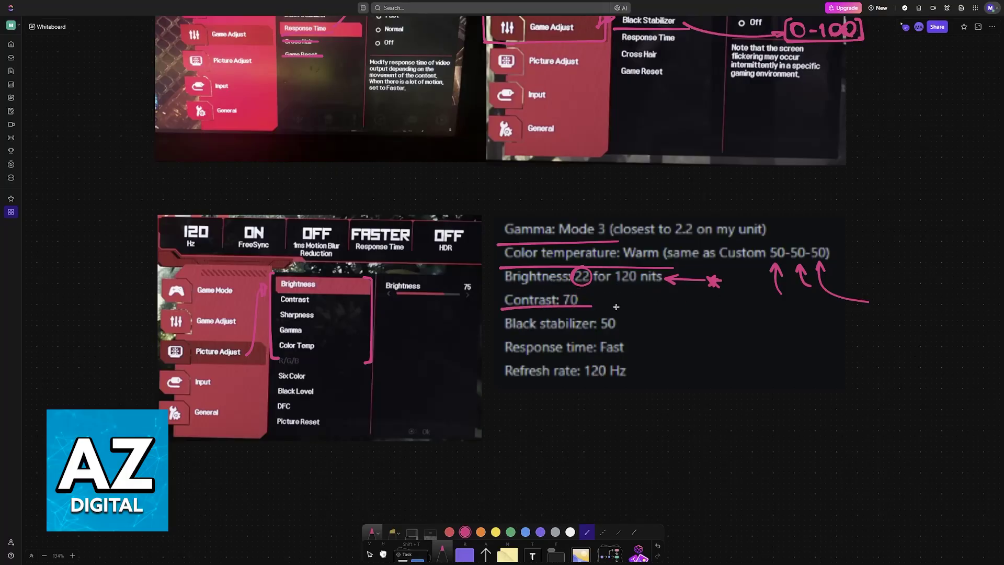
mouse_move(579, 311)
mouse_down()
mouse_move(507, 312)
mouse_move(500, 287)
mouse_move(594, 303)
mouse_up()
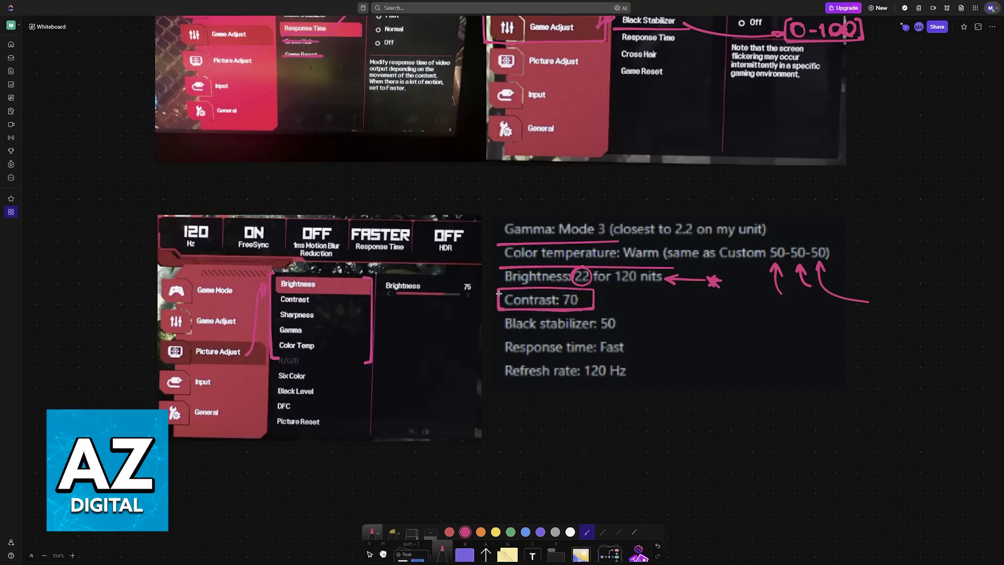
drag(599, 328, 597, 330)
scroll(624, 352, up, 1)
scroll(588, 343, up, 1)
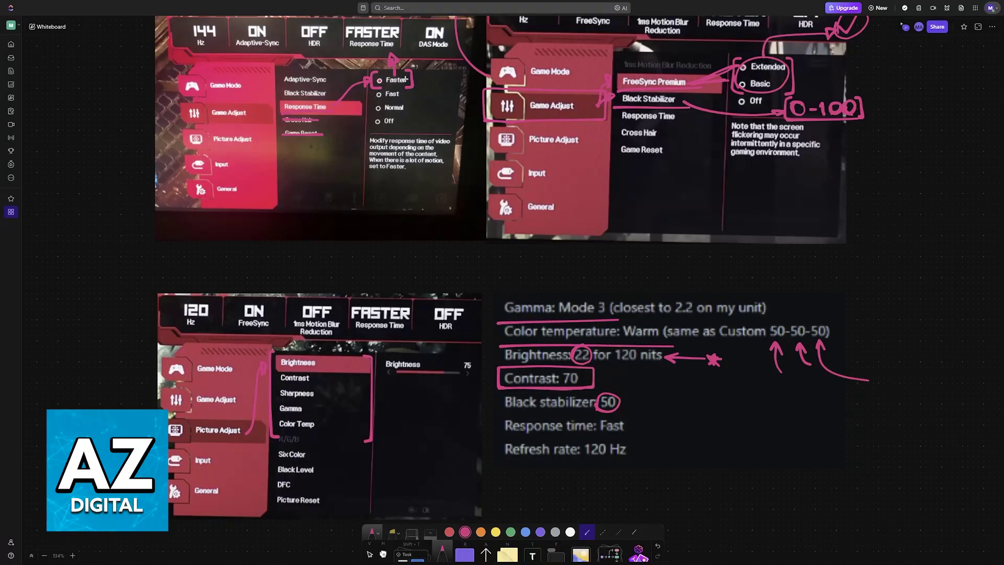
- Strike through Response time: Fast in pink, after undoing a misplaced line under black stabilizer
drag(497, 424, 666, 426)
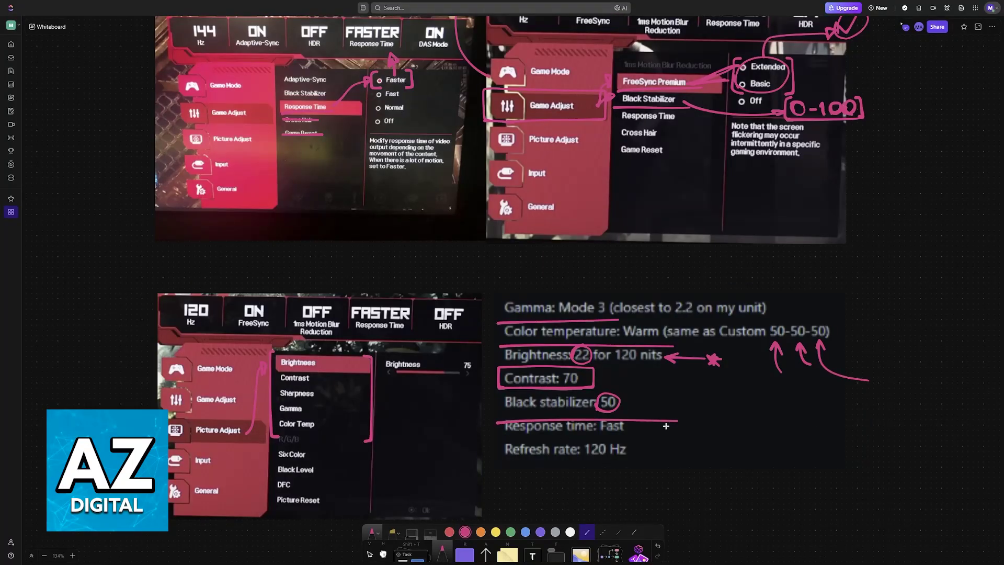
key(ctrl+z)
mouse_move(501, 426)
mouse_down()
mouse_move(632, 426)
mouse_move(635, 446)
mouse_up()
scroll(615, 424, up, 1)
scroll(617, 377, up, 3)
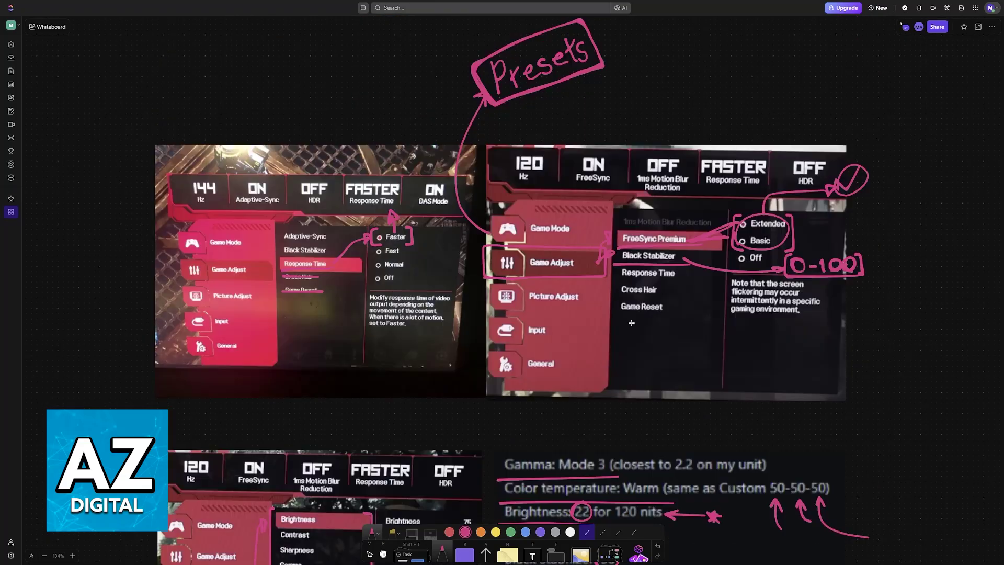
scroll(619, 339, up, 1)
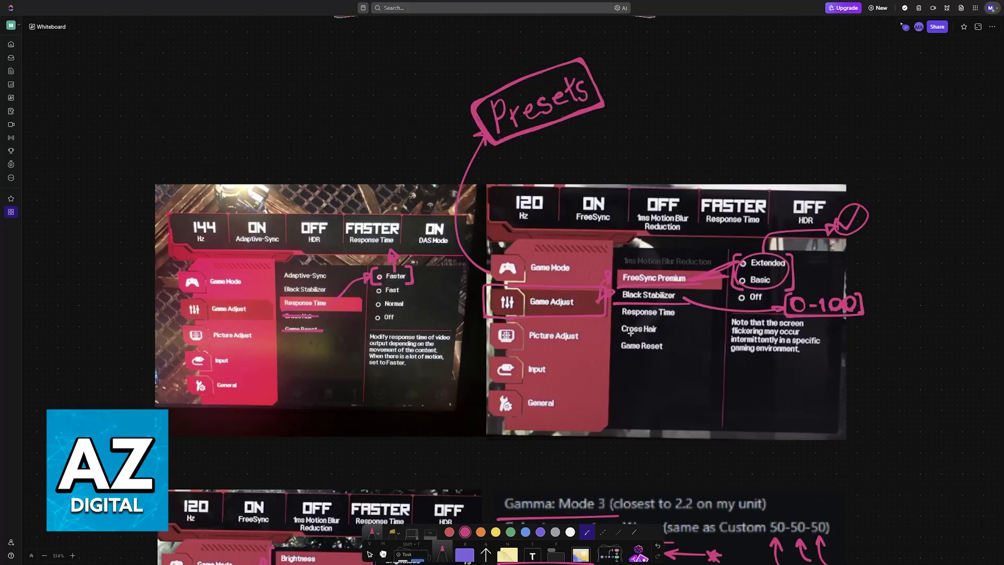